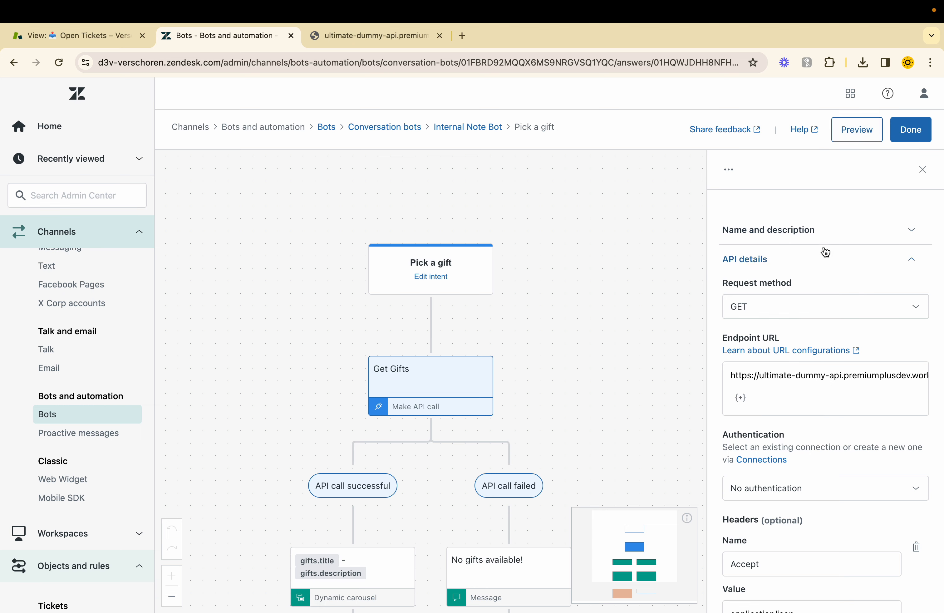
# Step: Close the Pick a gift answer and test the bot by sending "pick a gift" and choosing the Laces gift
pyautogui.click(911, 130)
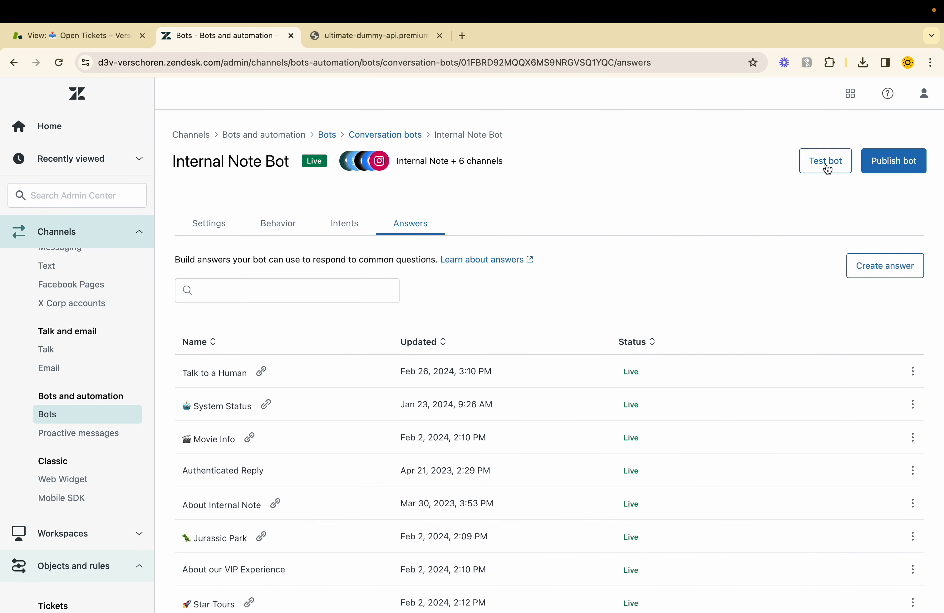
pyautogui.click(828, 168)
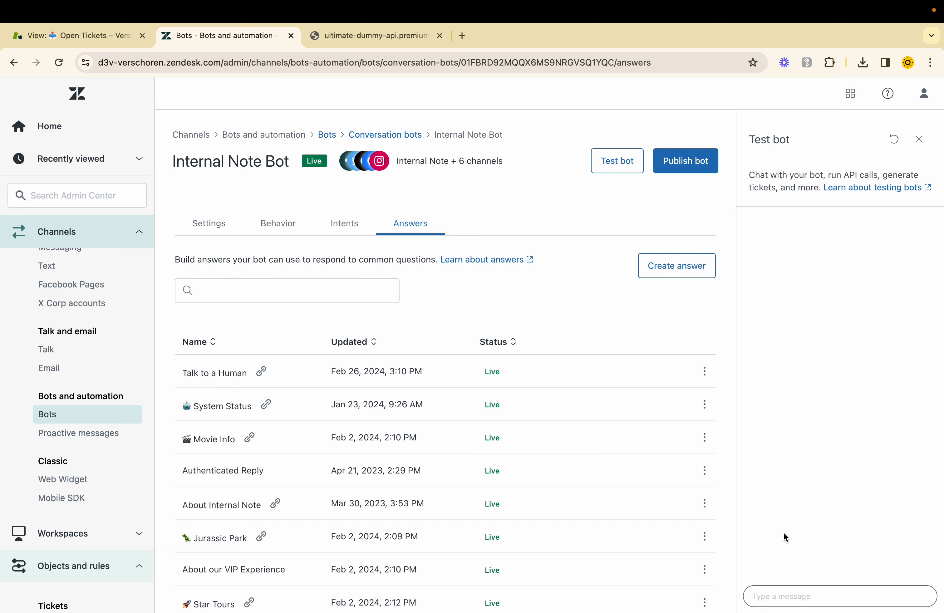
pyautogui.click(785, 596)
pyautogui.write('pick a gift')
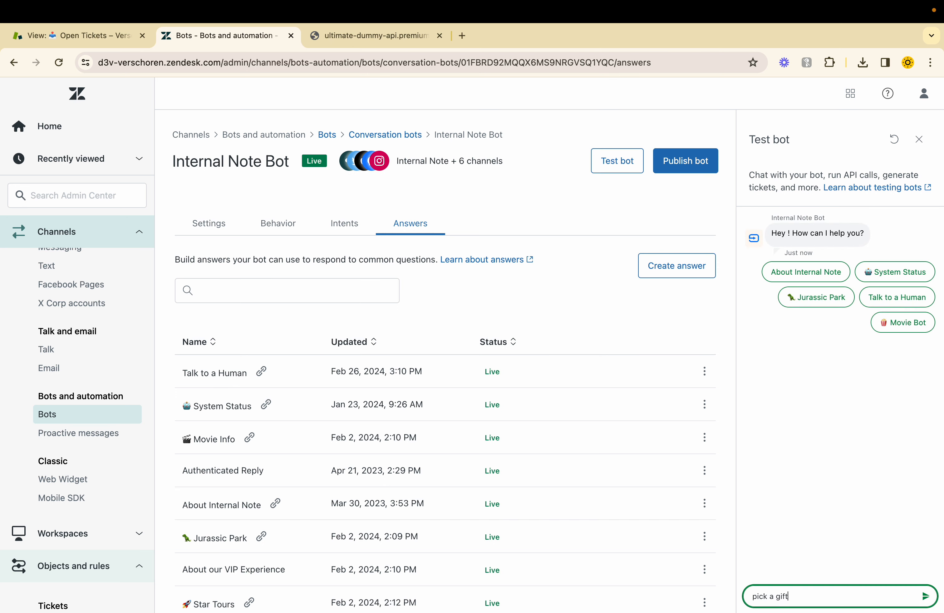
pyautogui.press('Return')
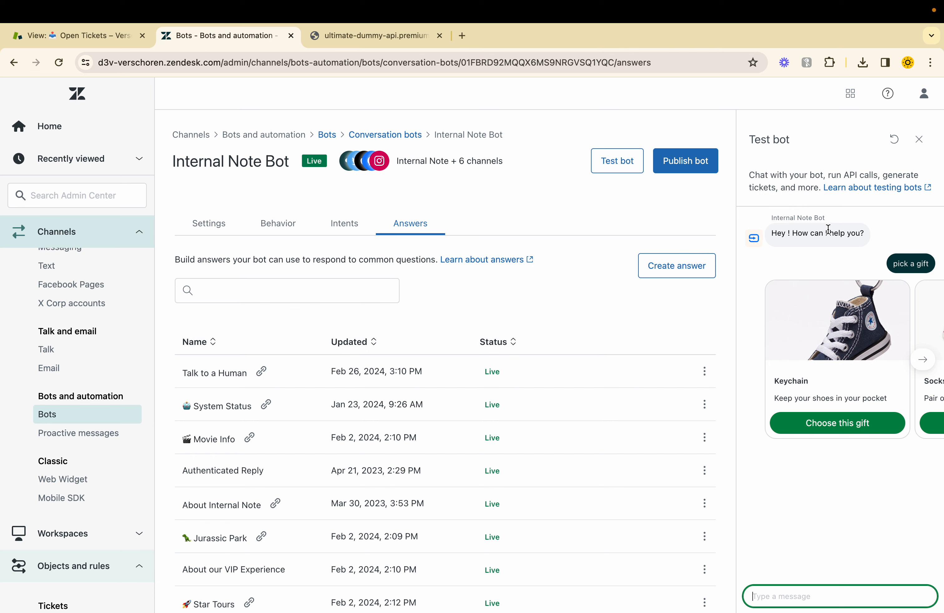
pyautogui.hscroll(10, 837, 355)
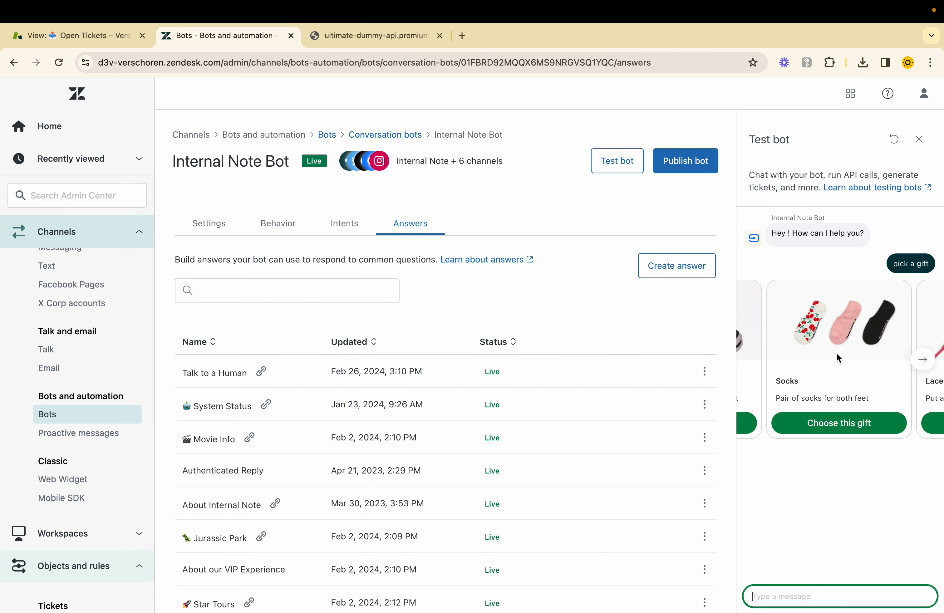
pyautogui.click(825, 429)
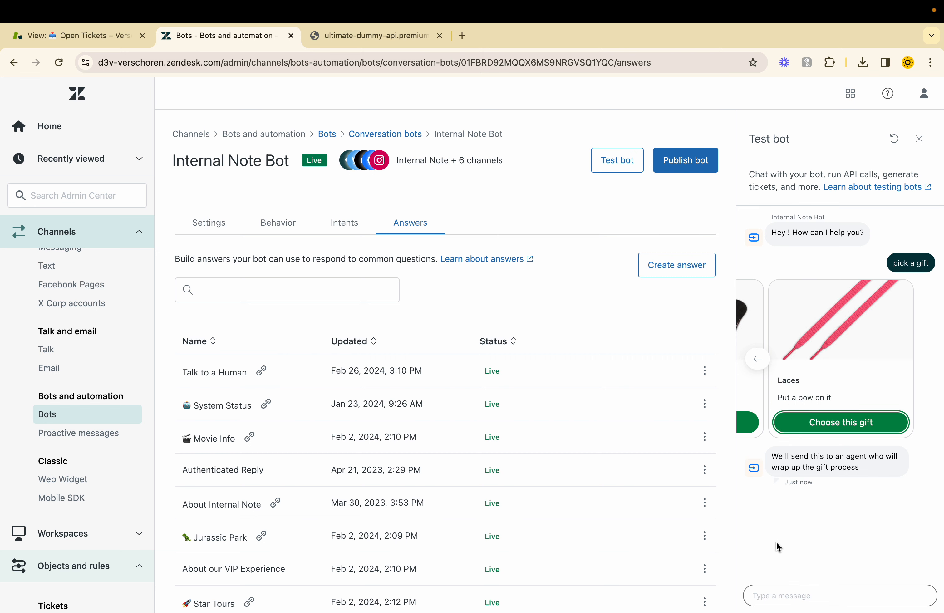
# Step: Reopen the Pick a gift answer and inspect the Get Gifts call's endpoint URL and the JSON the gifts API returns
pyautogui.scroll(-8, 265, 480)
pyautogui.click(211, 579)
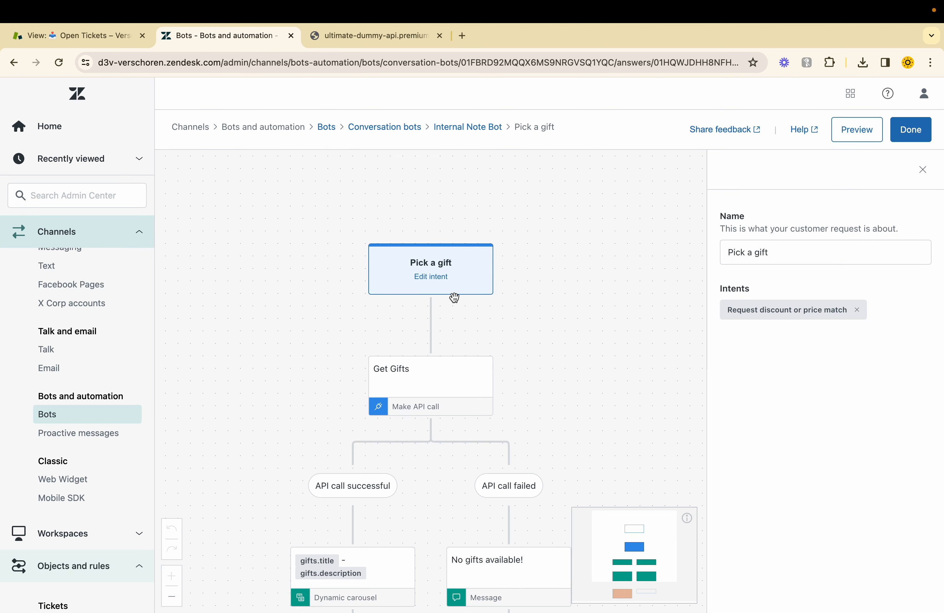
pyautogui.click(434, 382)
pyautogui.click(792, 377)
pyautogui.tripleClick(792, 377)
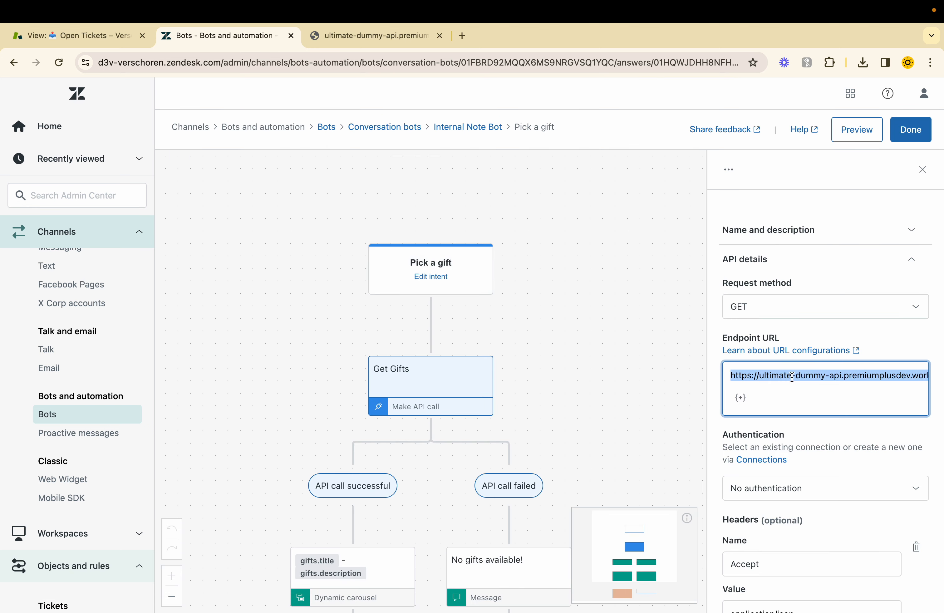
pyautogui.click(378, 37)
pyautogui.press('super+a')
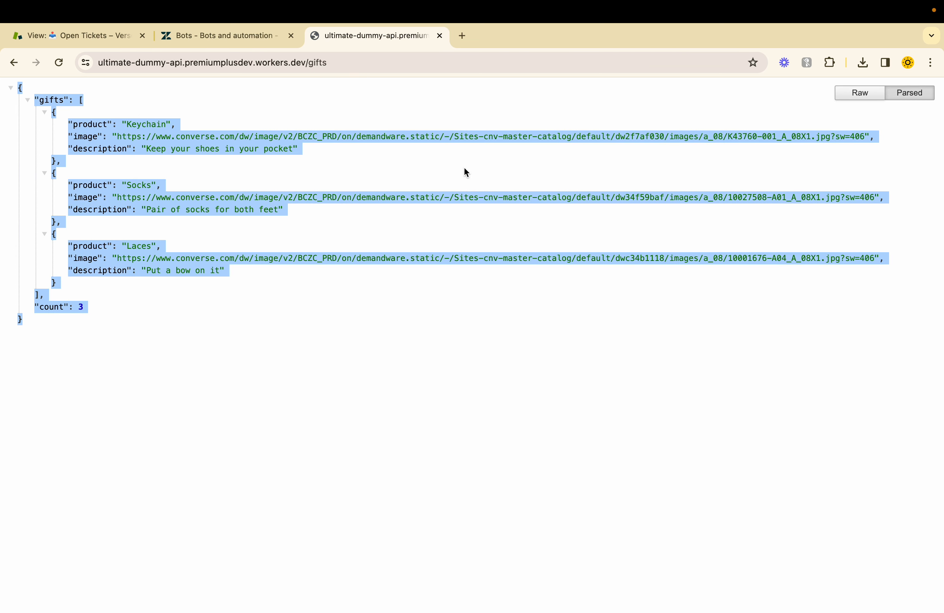
# Step: Return to the answer flow and review the Get Gifts call's authentication, headers and saved variables
pyautogui.click(219, 36)
pyautogui.click(557, 380)
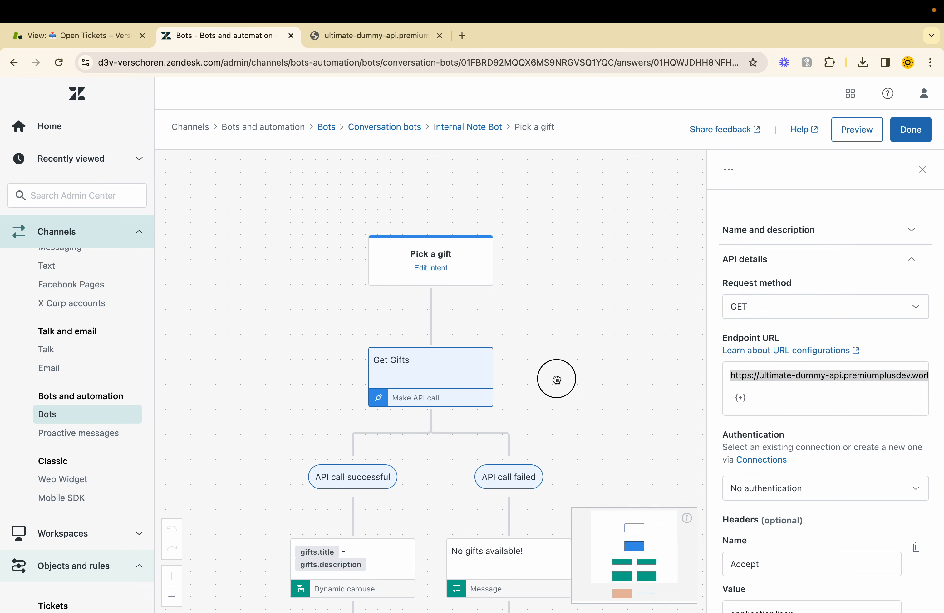
pyautogui.scroll(-3, 557, 380)
pyautogui.scroll(-5, 797, 443)
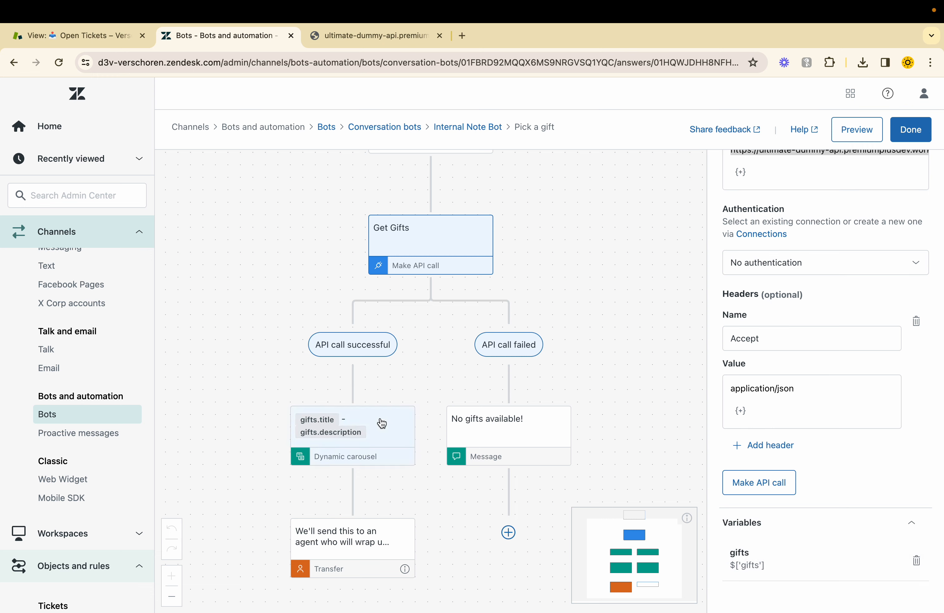
# Step: Examine the dynamic carousel's array, title, description and image settings, and its "Choose this gift" button configuration
pyautogui.click(394, 443)
pyautogui.scroll(5, 801, 358)
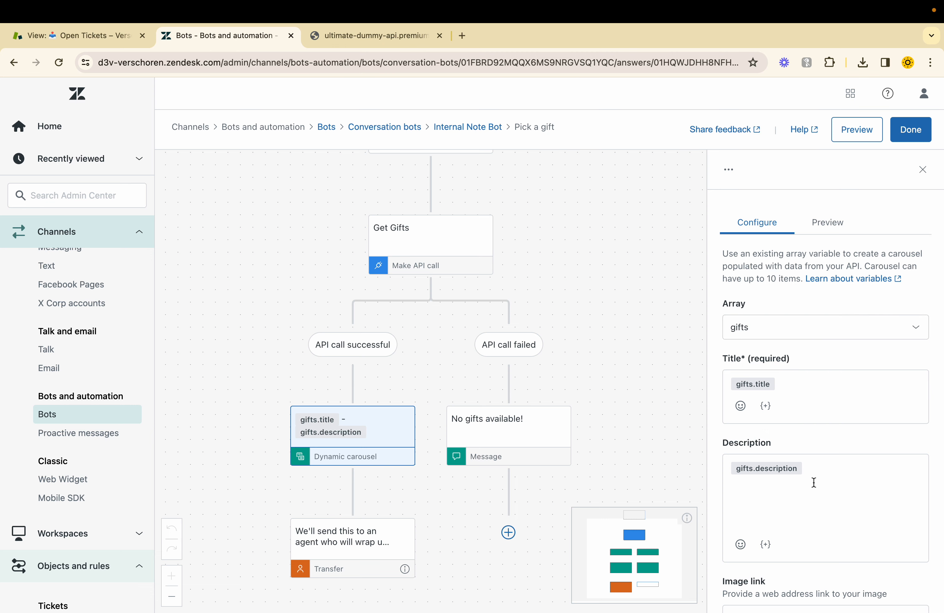
pyautogui.scroll(-8, 802, 430)
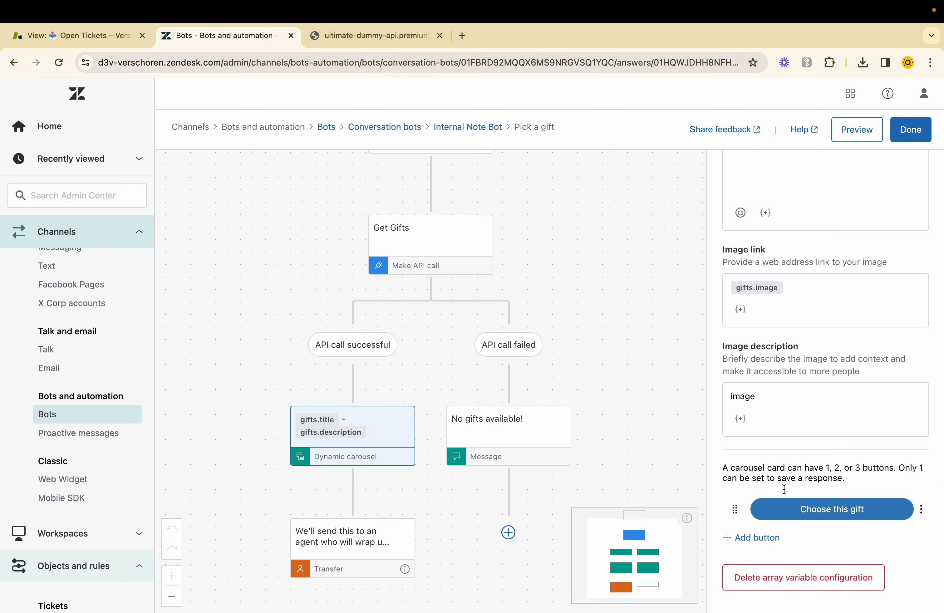
pyautogui.click(823, 511)
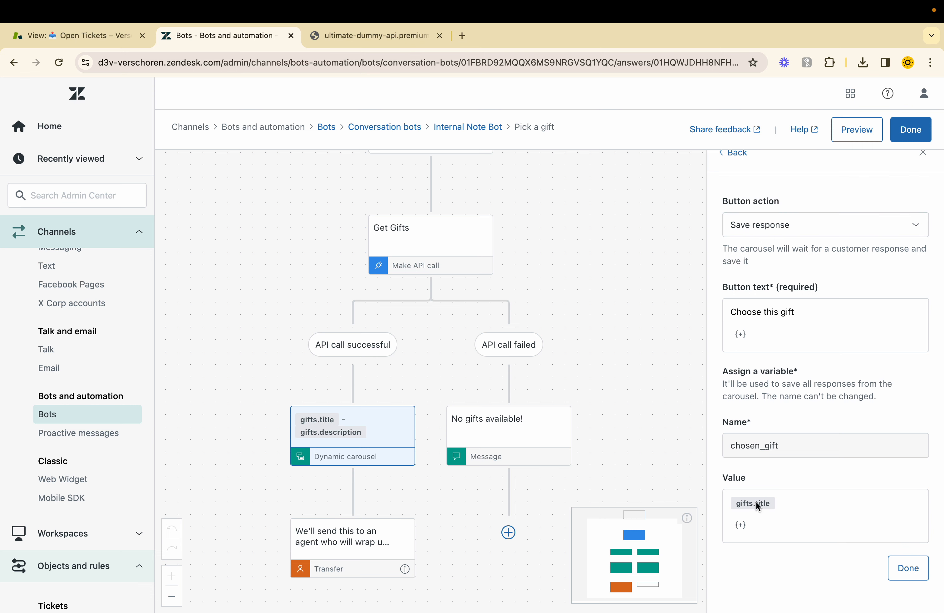
# Step: Review the Transfer step's bot message and the variable assigned to its Chosen Gift custom field
pyautogui.click(333, 544)
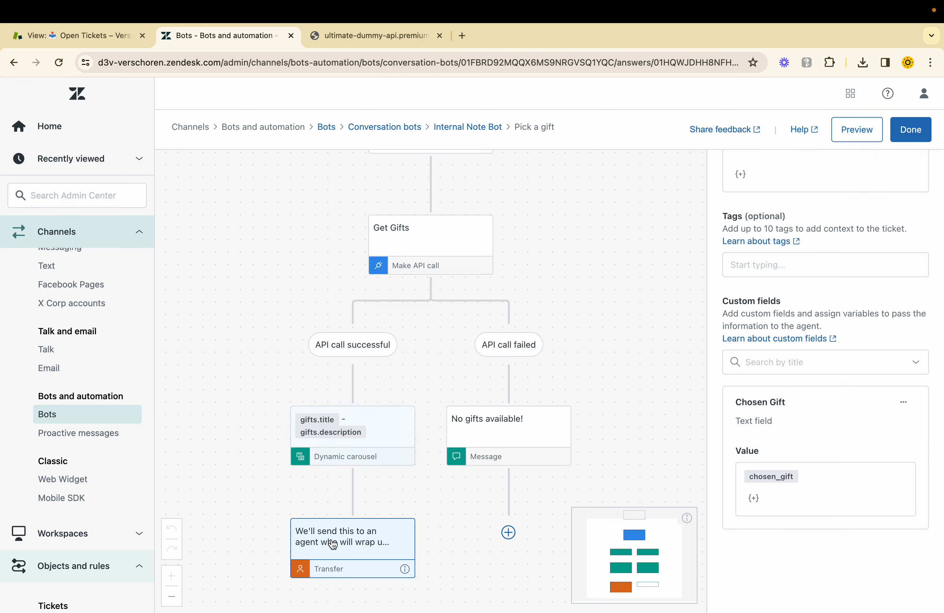
pyautogui.scroll(5, 806, 265)
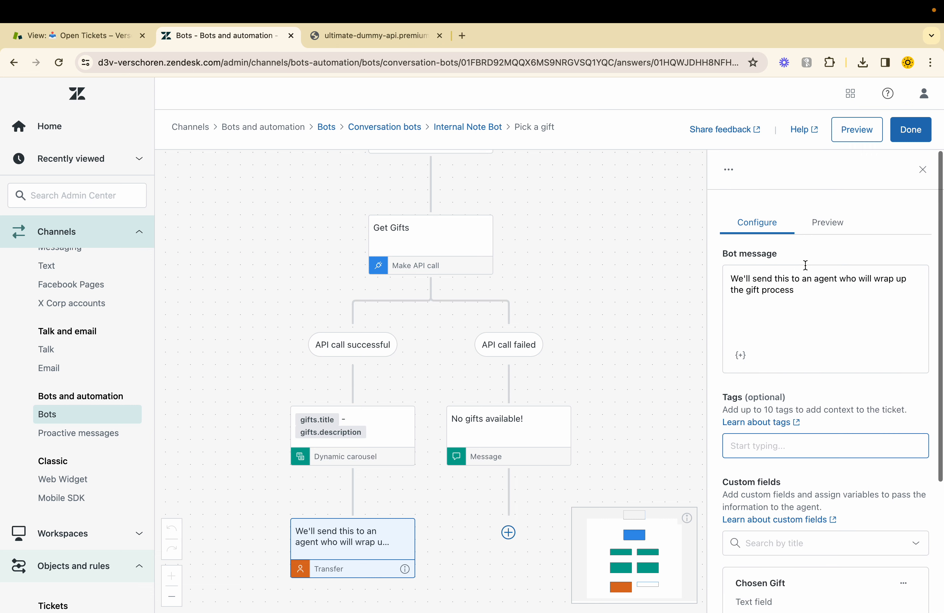
pyautogui.moveTo(822, 283); pyautogui.dragTo(824, 284)
pyautogui.scroll(-5, 823, 283)
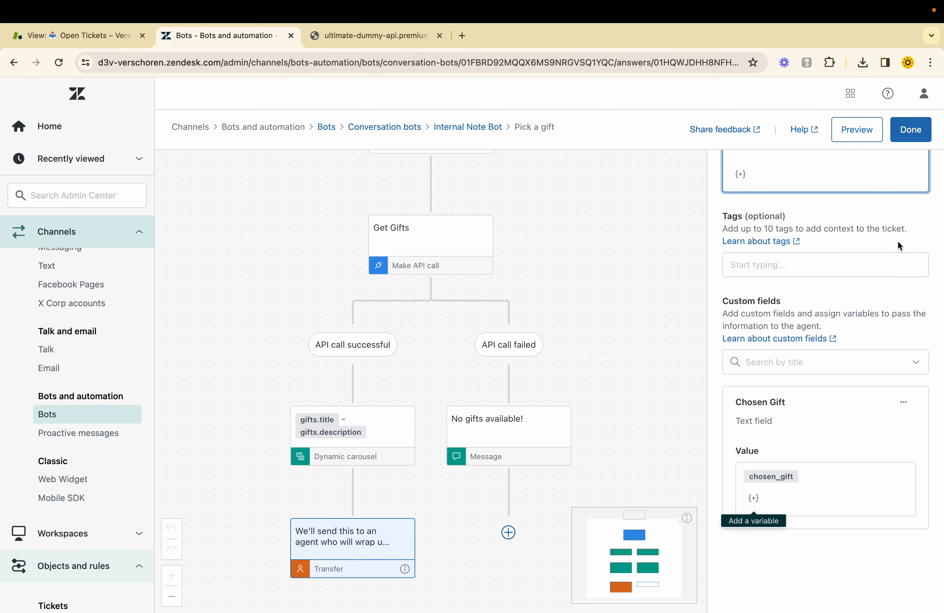
# Step: Finish editing the answer, open the messaging widget on the Help Center and send "chose a gift"
pyautogui.click(913, 140)
pyautogui.click(914, 583)
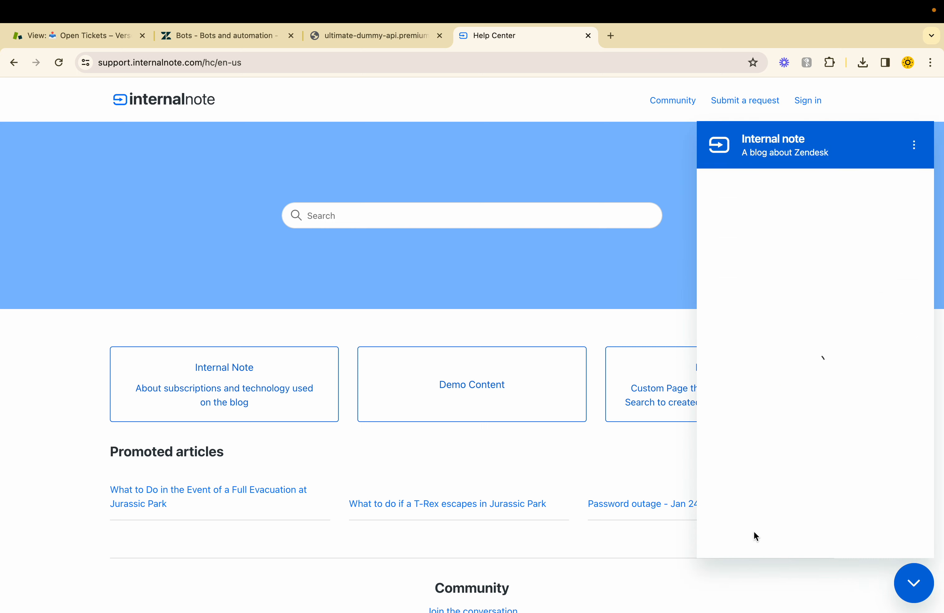
pyautogui.write('chose a gift')
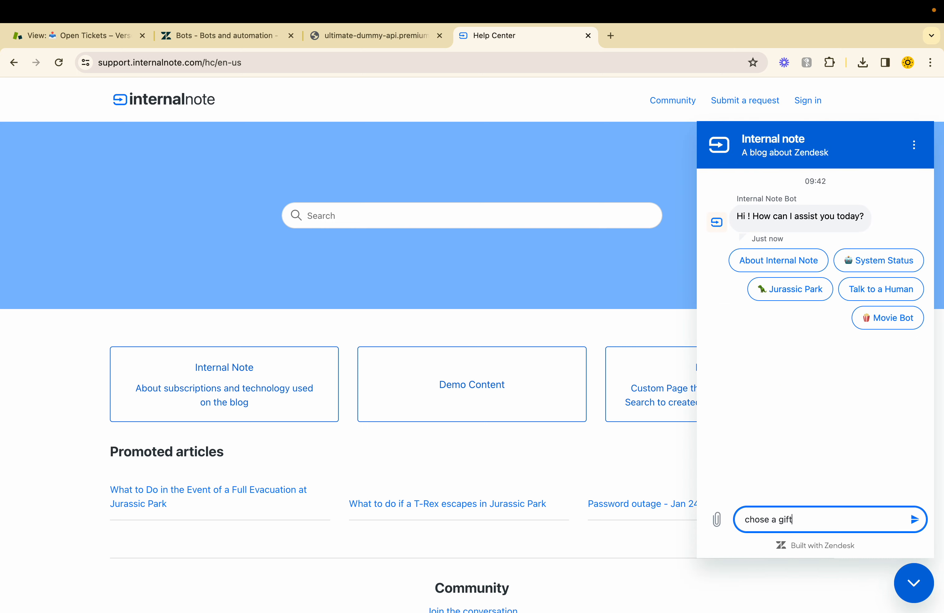
pyautogui.press('Return')
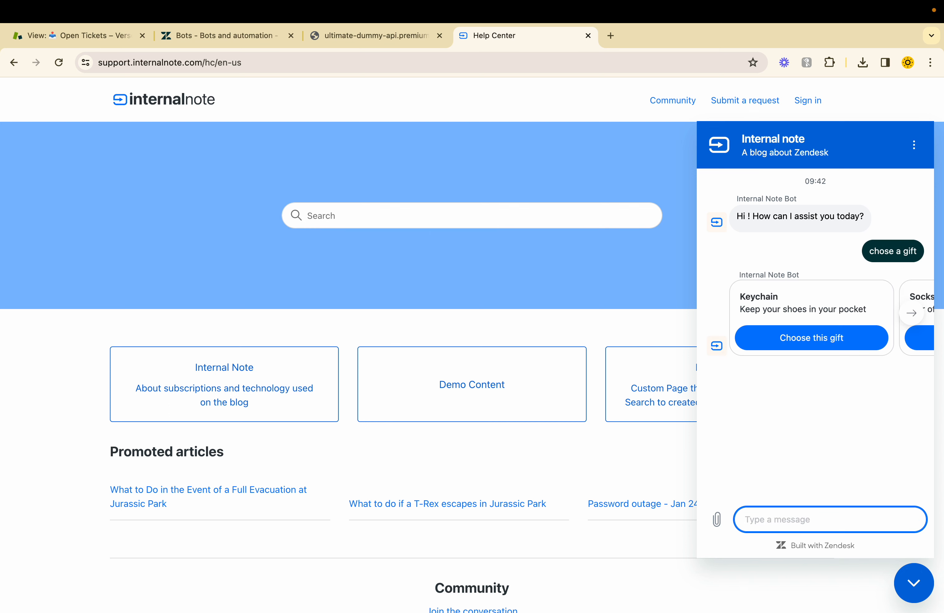
# Step: Browse the gift carousel in the chat and choose the Keychain gift
pyautogui.hscroll(3, 788, 395)
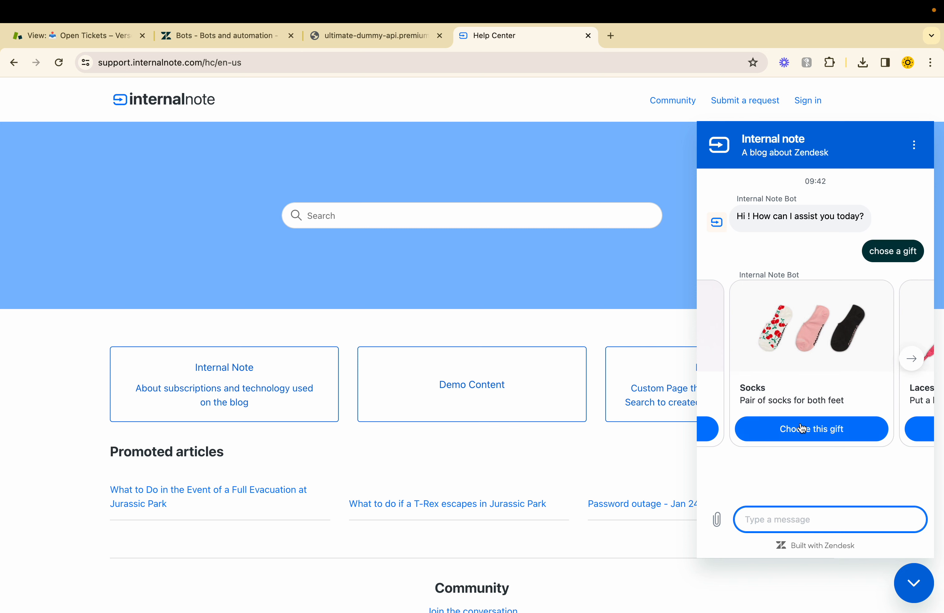
pyautogui.hscroll(-2, 804, 432)
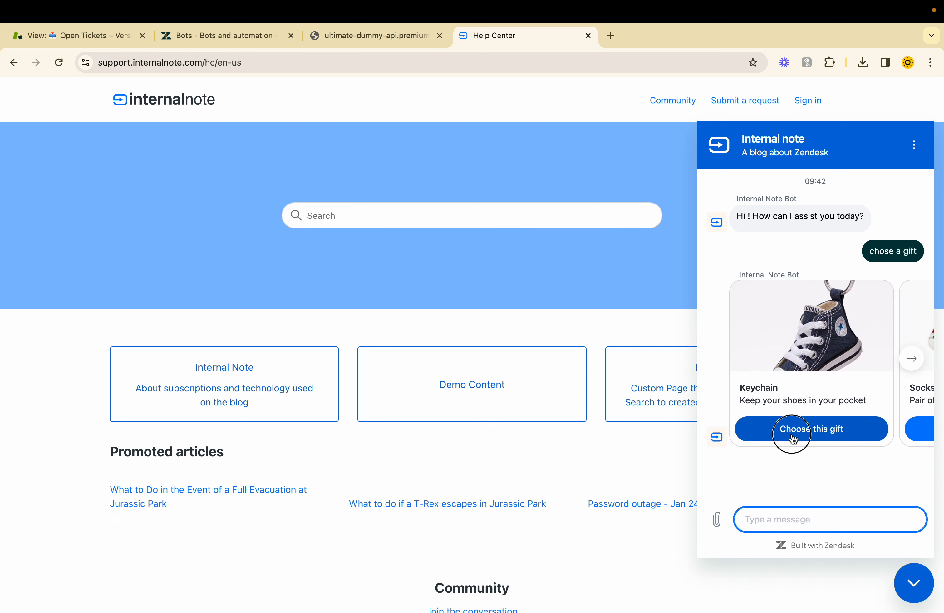
pyautogui.click(792, 436)
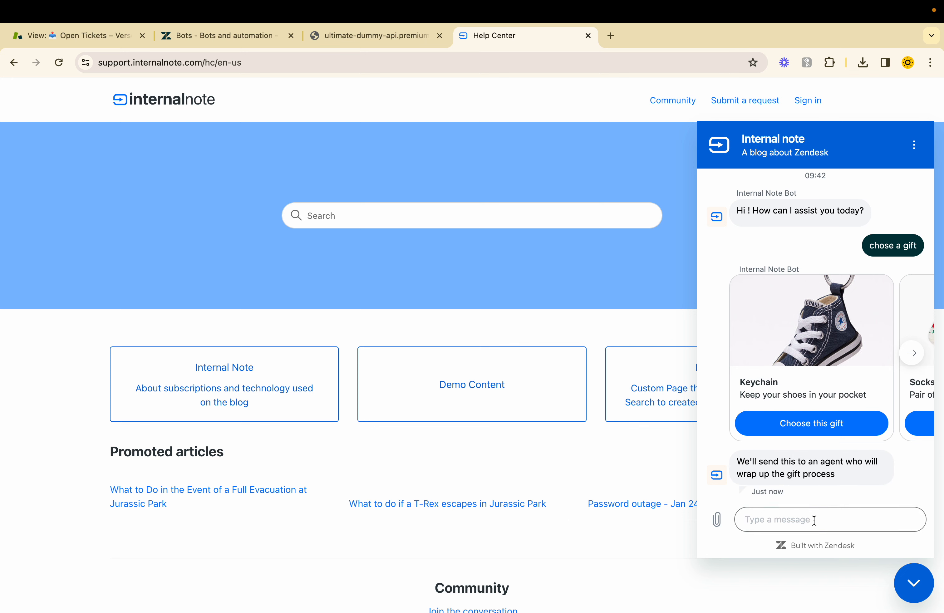
# Step: Reply "ok!" in the chat and submit the customer's e-mail address in the form
pyautogui.click(779, 520)
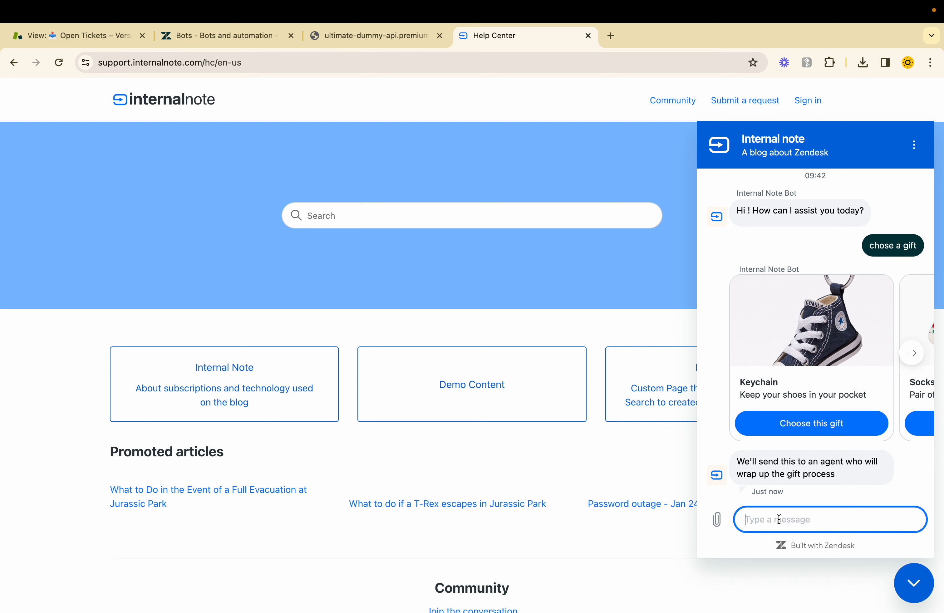
pyautogui.write('ok!')
pyautogui.press('Return')
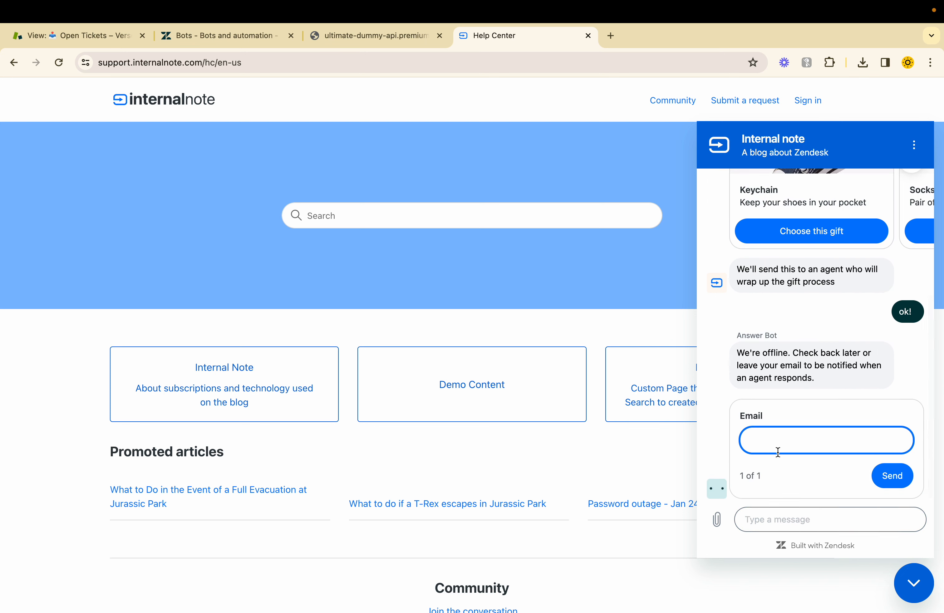
pyautogui.write('tvec')
pyautogui.press('space')
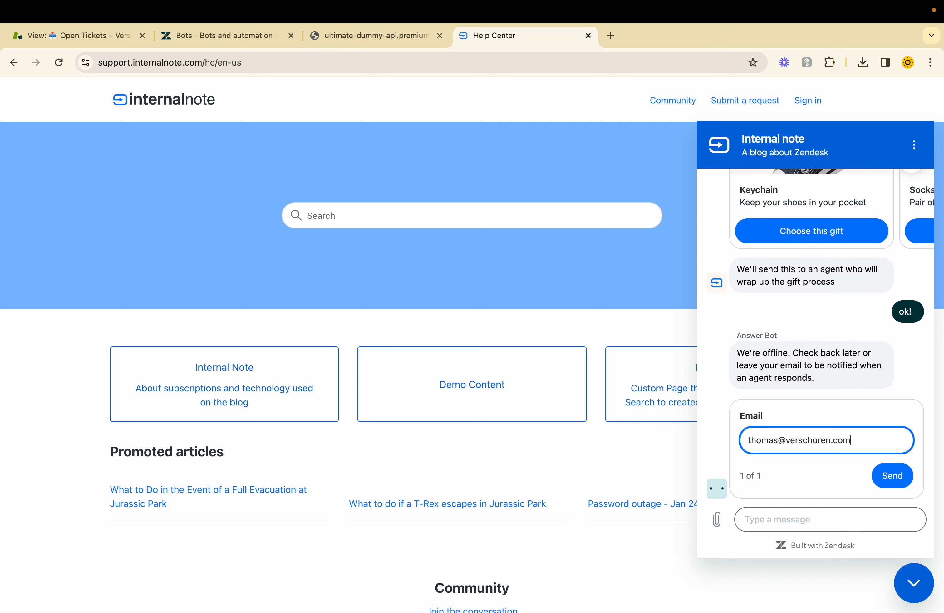
pyautogui.press('Return')
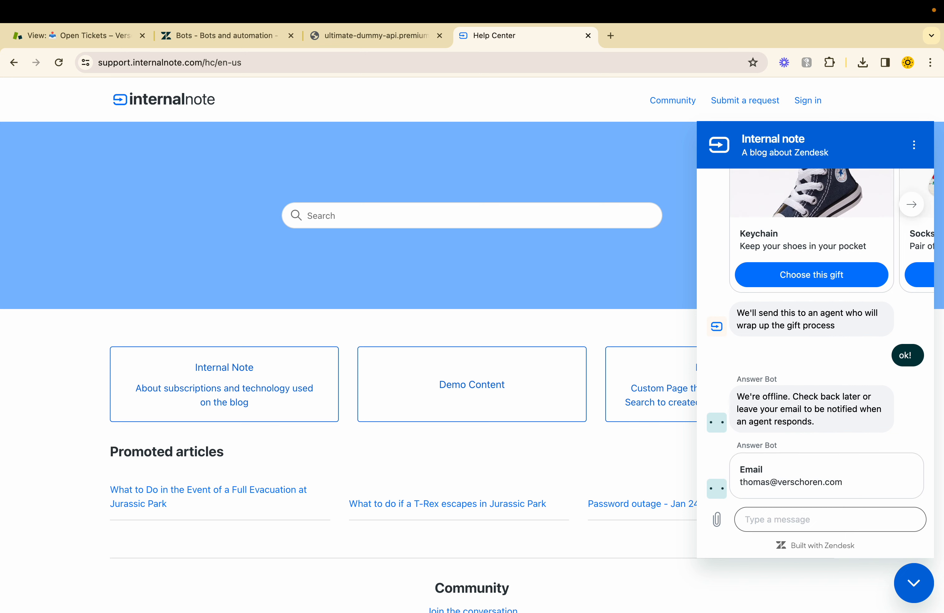
# Step: Switch to the agent workspace and read the chat conversation and fields in the new gift request ticket
pyautogui.click(71, 33)
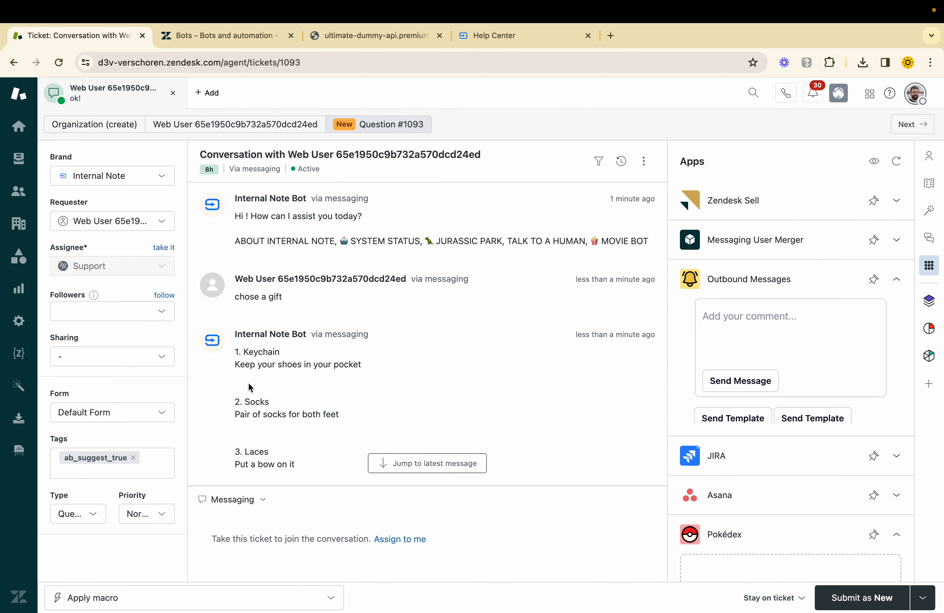
pyautogui.scroll(-5, 255, 358)
pyautogui.scroll(-4, 258, 404)
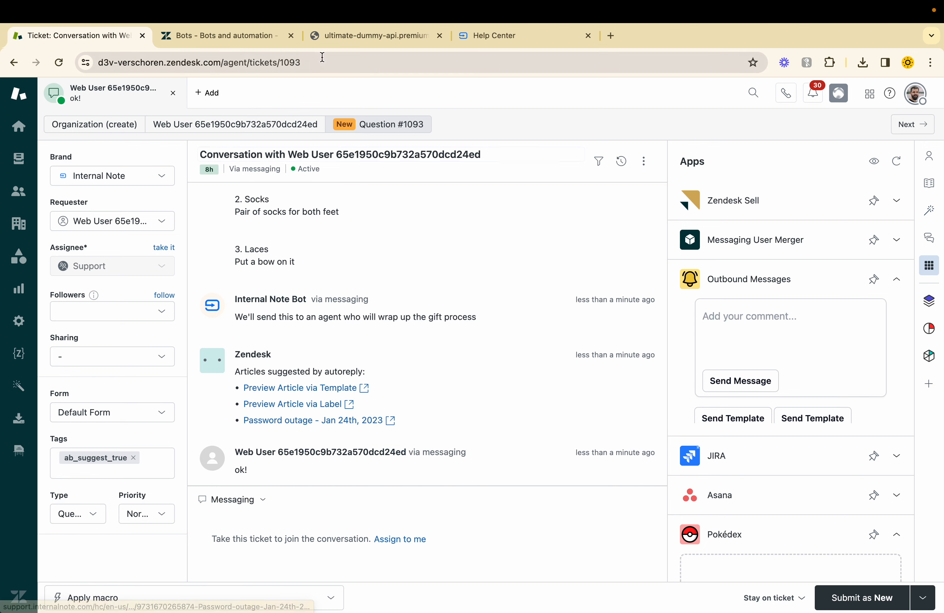
# Step: Return to the admin center and open the Default Form from the ticket forms for editing
pyautogui.click(212, 37)
pyautogui.scroll(-1, 84, 434)
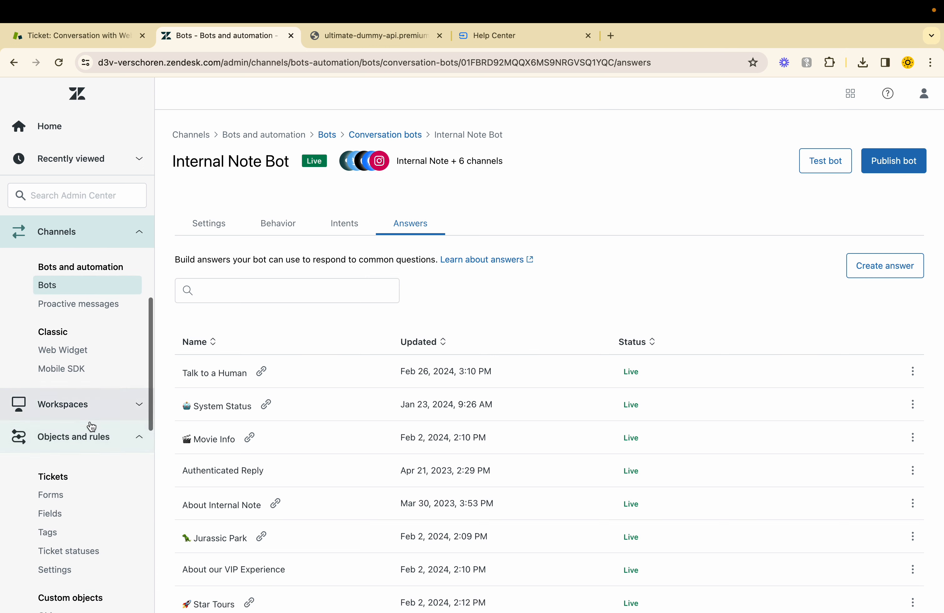
pyautogui.click(57, 500)
pyautogui.scroll(-3, 60, 498)
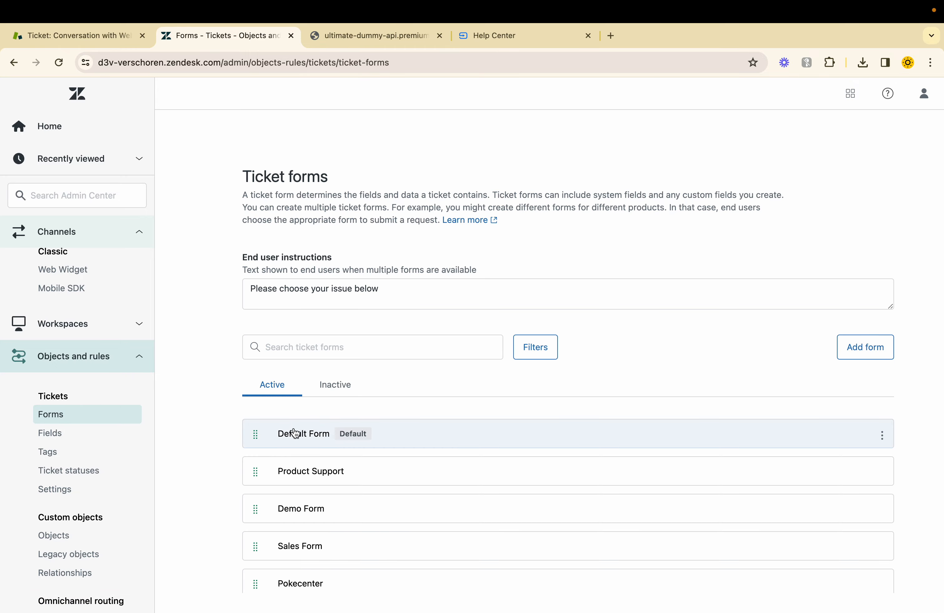
pyautogui.scroll(-3, 299, 446)
pyautogui.click(289, 366)
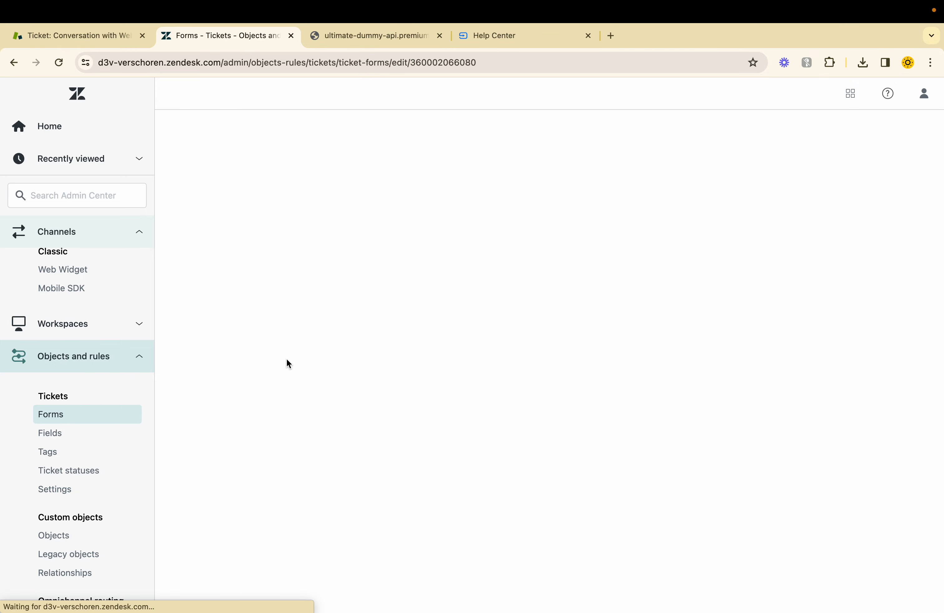
# Step: Find the Chosen Gift field by searching for "gift", add it below Type in the Default Form and save
pyautogui.scroll(-1, 729, 469)
pyautogui.click(706, 420)
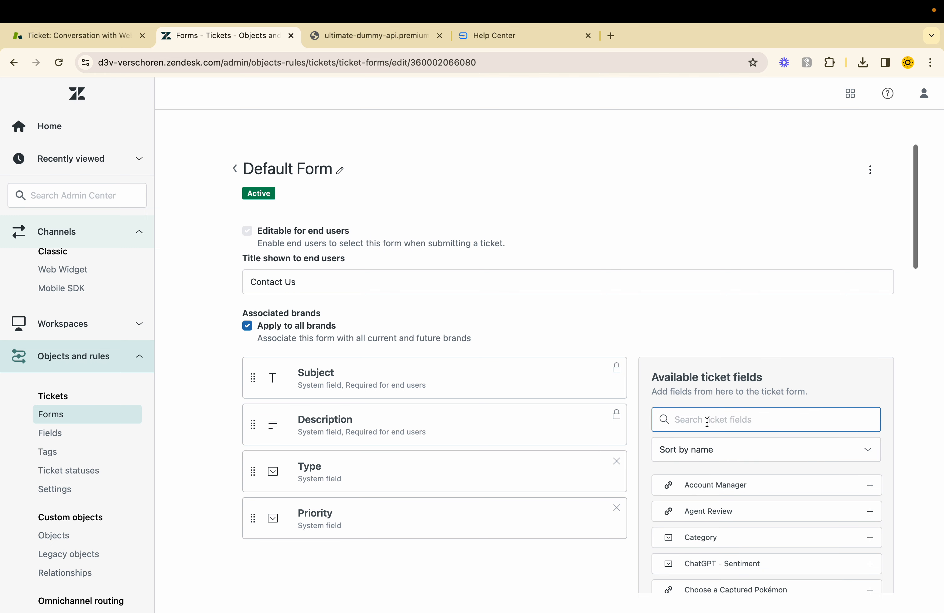
pyautogui.write('gift')
pyautogui.moveTo(723, 482); pyautogui.dragTo(327, 470)
pyautogui.moveTo(689, 378); pyautogui.dragTo(365, 405)
pyautogui.scroll(2, 628, 271)
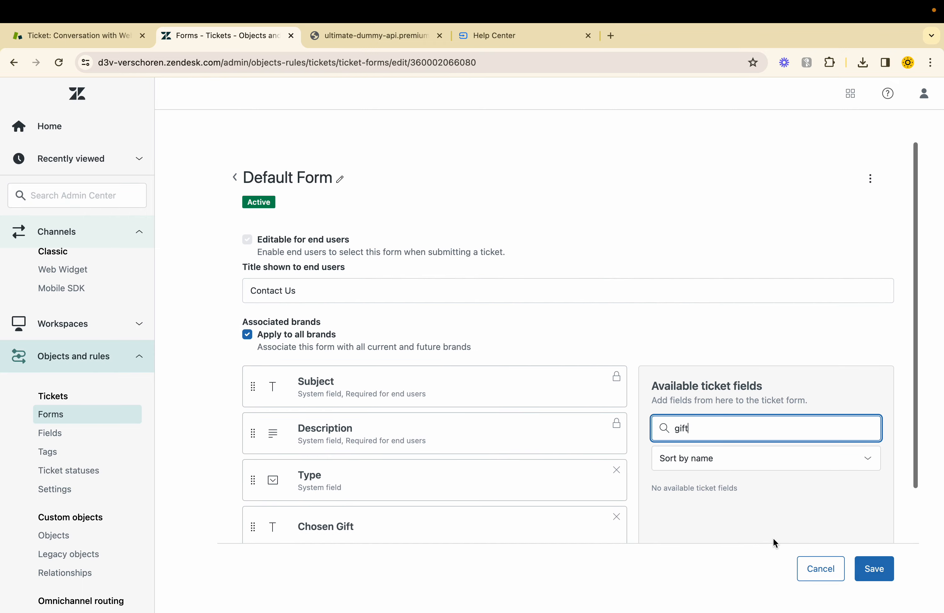
pyautogui.click(872, 582)
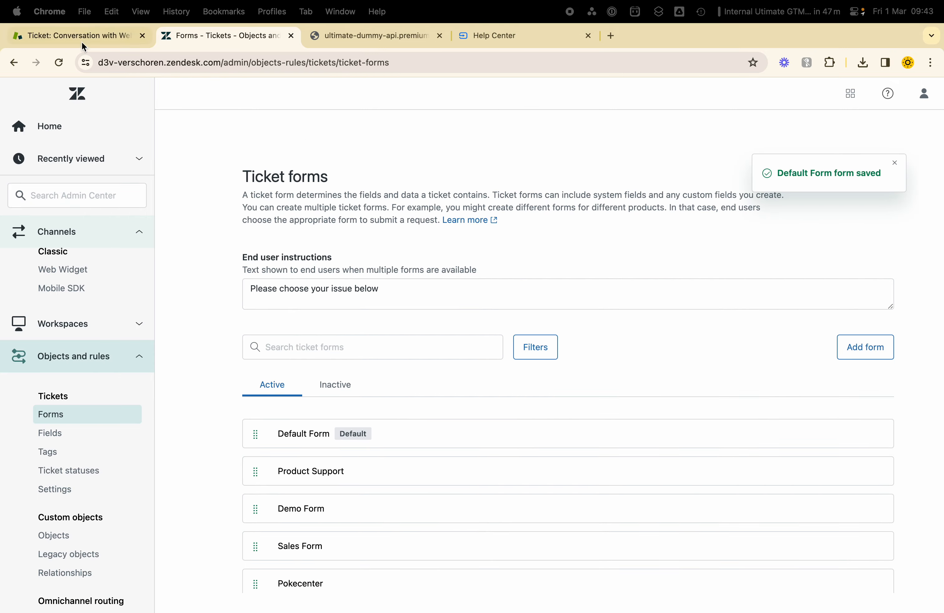
# Step: Return to the customer's ticket in the agent workspace, reload it and check the Chosen Gift field
pyautogui.click(81, 40)
pyautogui.press('super+r')
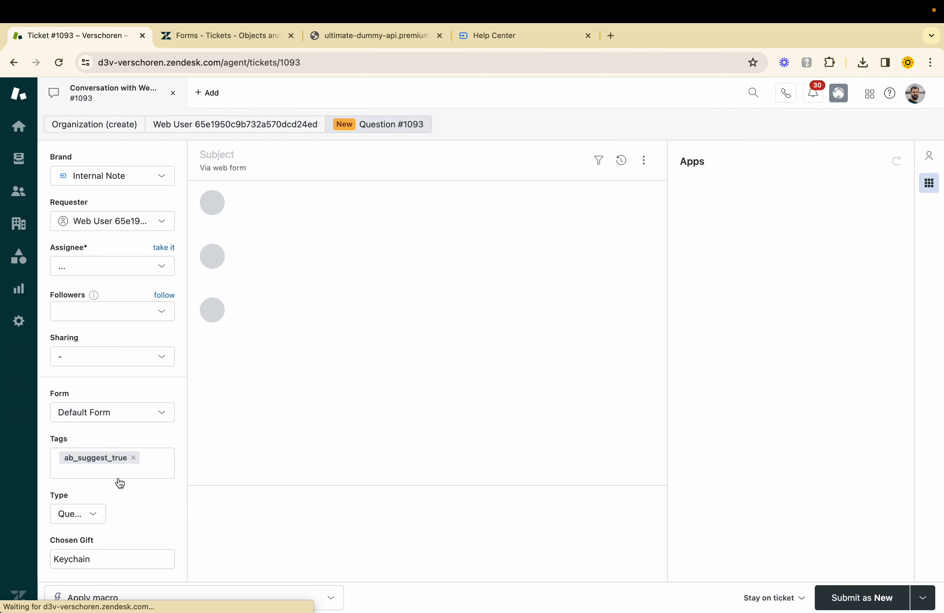
pyautogui.moveTo(89, 559); pyautogui.dragTo(57, 550)
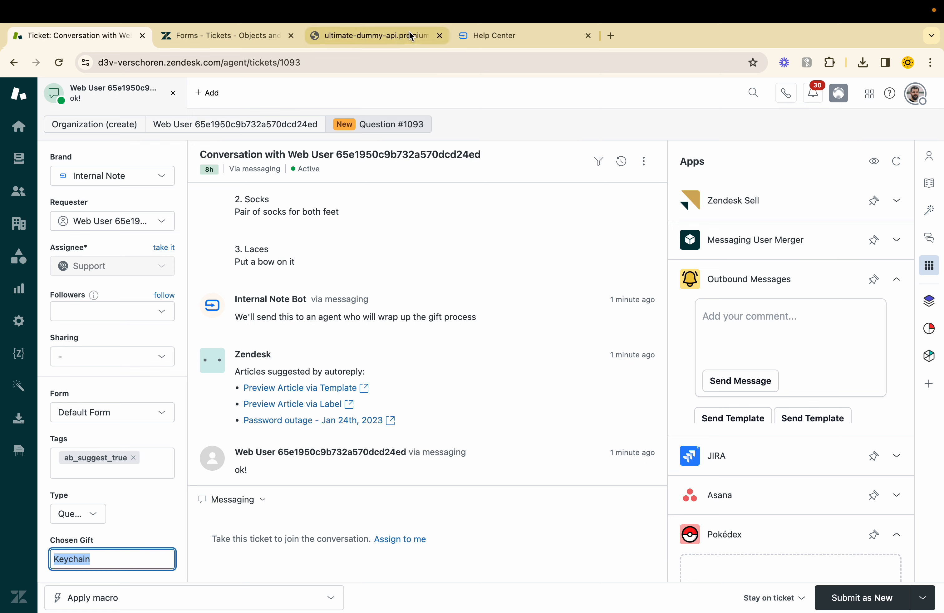
# Step: Go back to the admin center and open the Internal Note Bot from the conversation bots
pyautogui.click(229, 36)
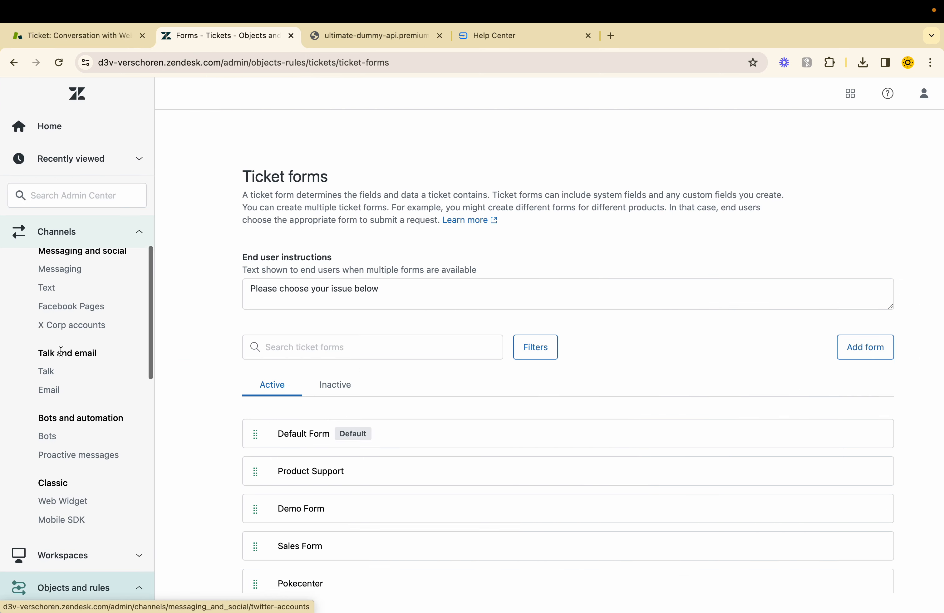
pyautogui.click(57, 441)
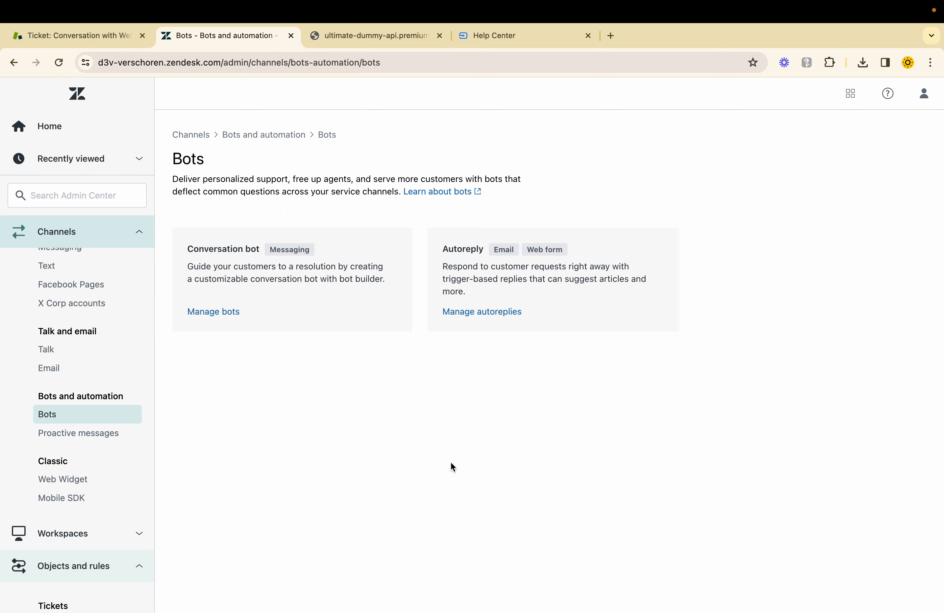
pyautogui.click(211, 315)
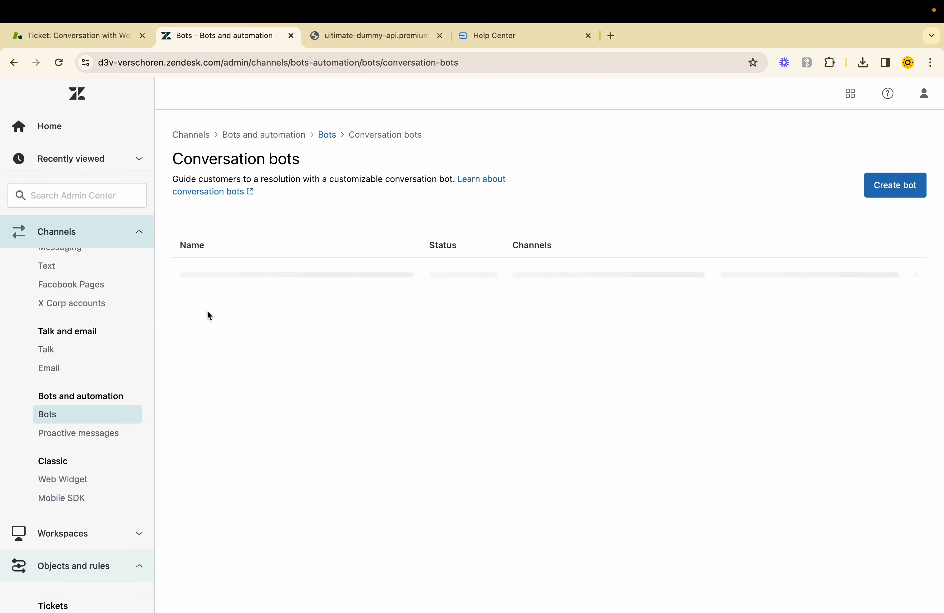
pyautogui.click(207, 279)
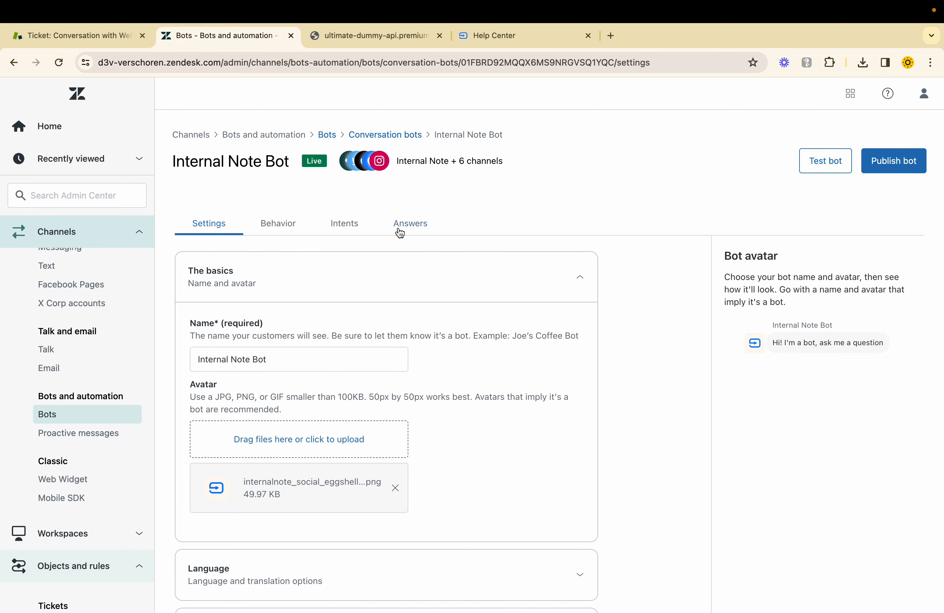
# Step: Open the Jurassic Park answer from the bot's answers and examine its conversation flow and options
pyautogui.click(400, 232)
pyautogui.scroll(-3, 367, 395)
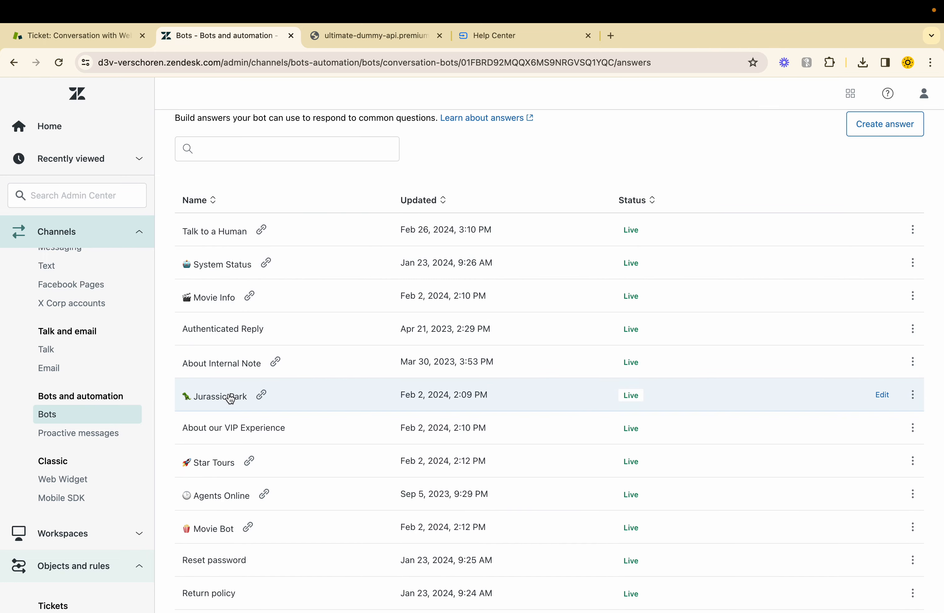
pyautogui.click(230, 400)
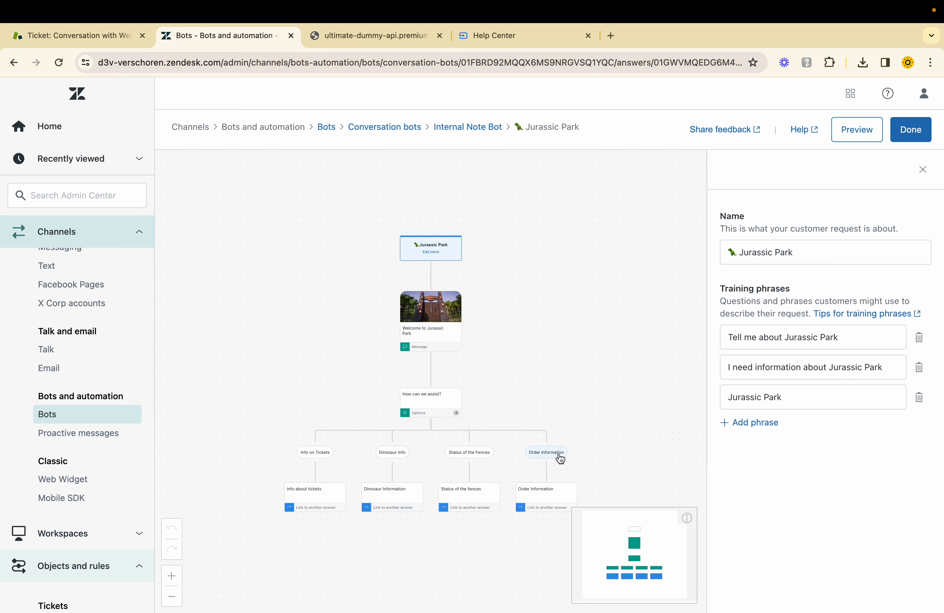
pyautogui.scroll(1, 404, 503)
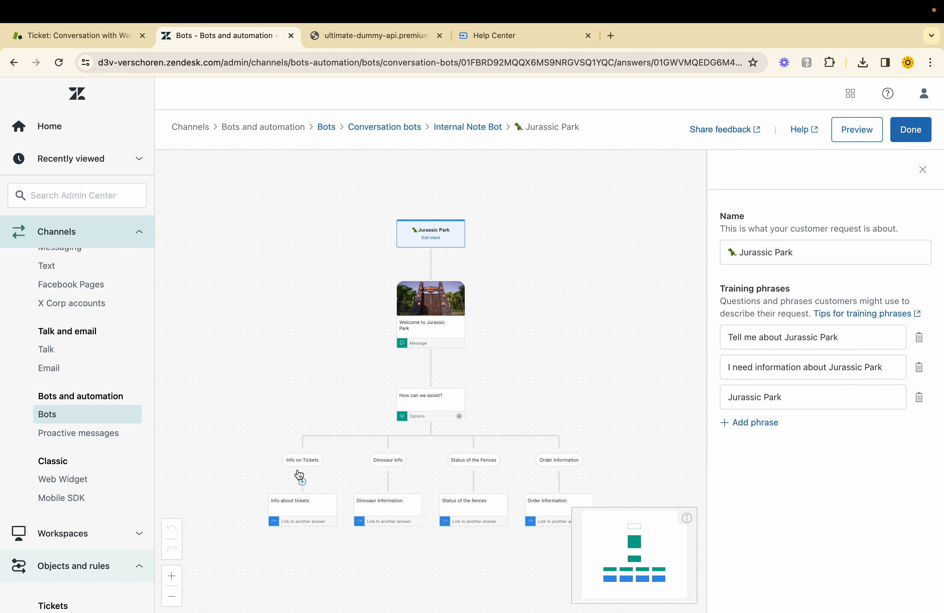